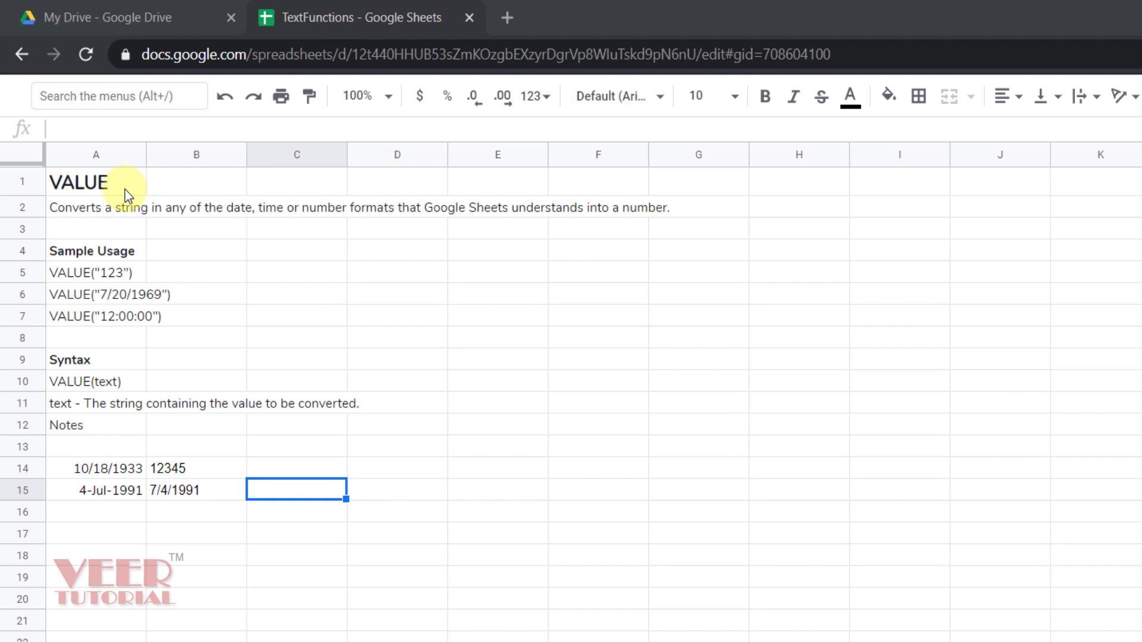
Clear the old results from cells A14 and A15.
left_click(97, 233)
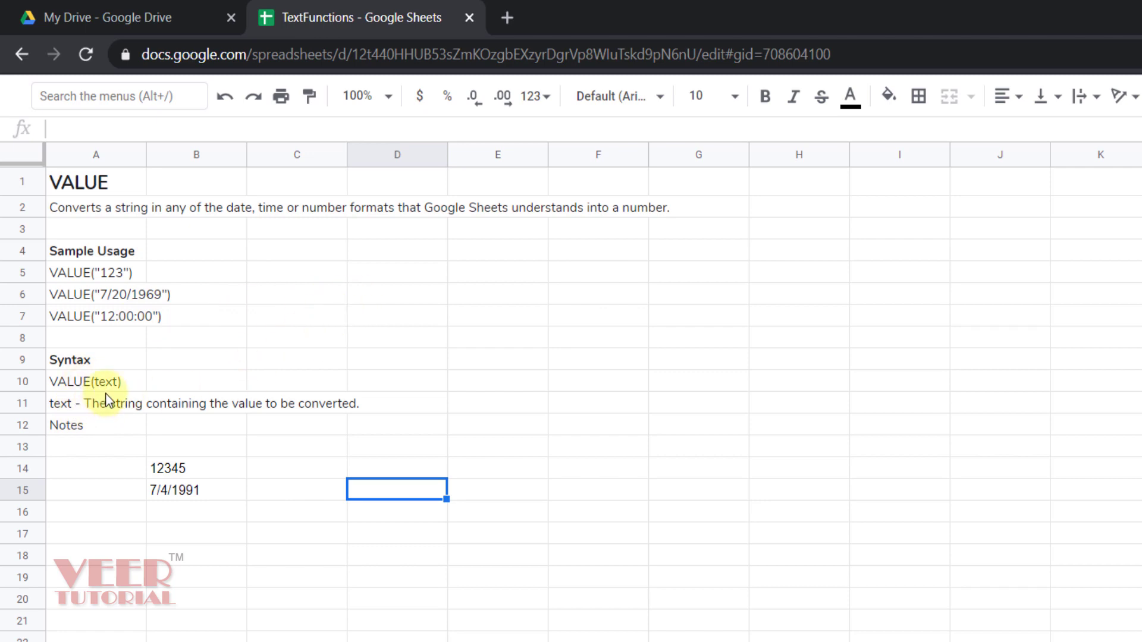
Enter the formula =VALUE(B14) in cell A14.
left_click(123, 474)
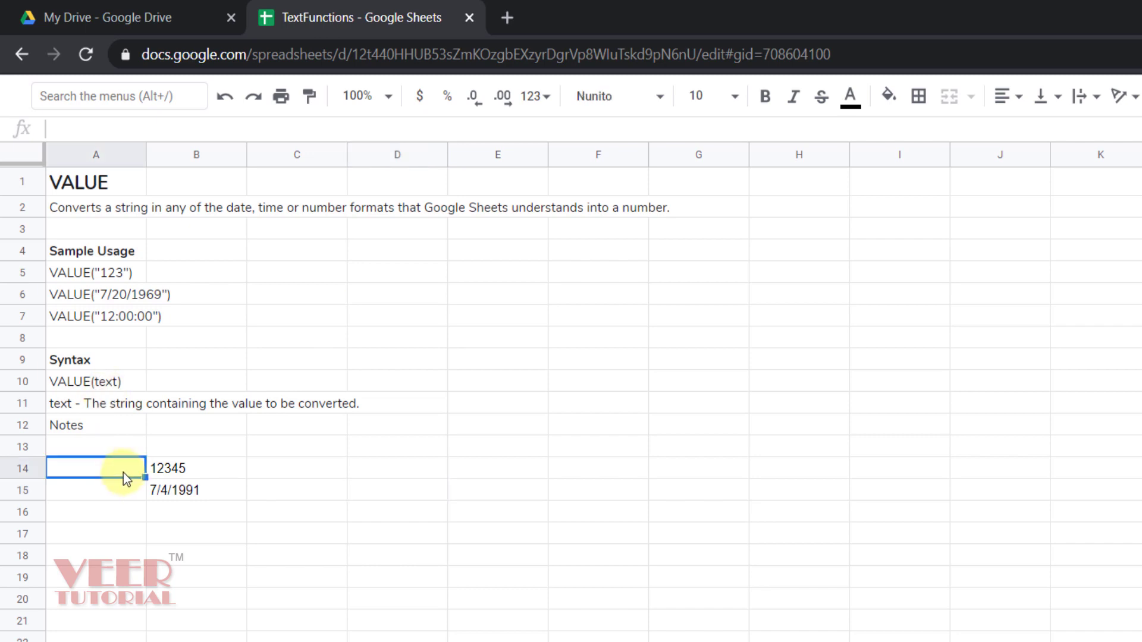
type("=")
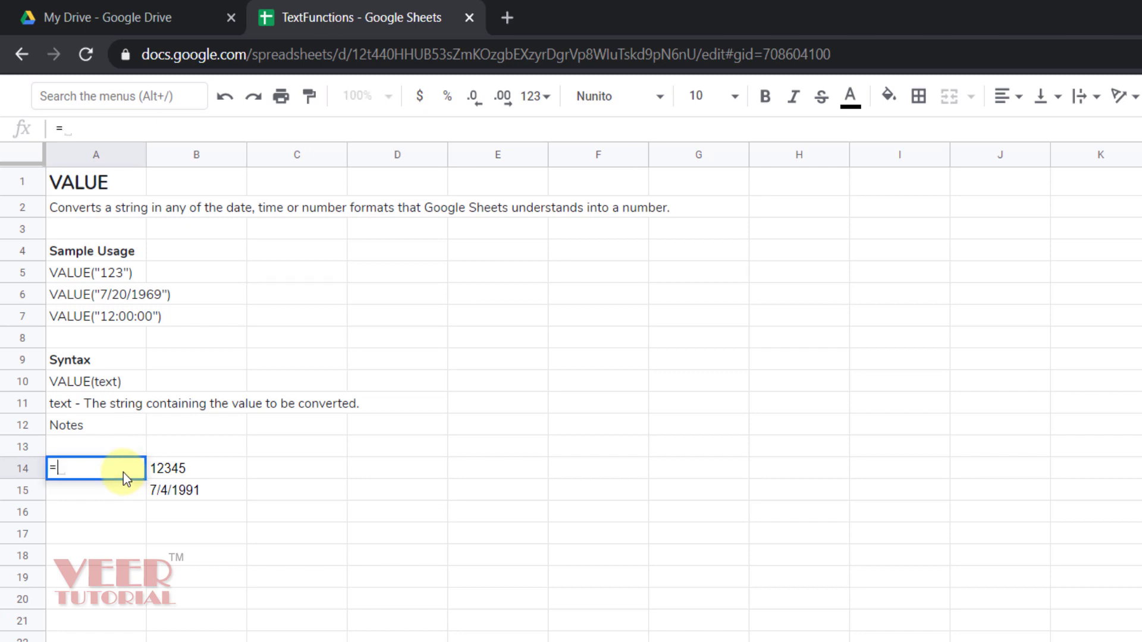
type("valu")
key("Tab")
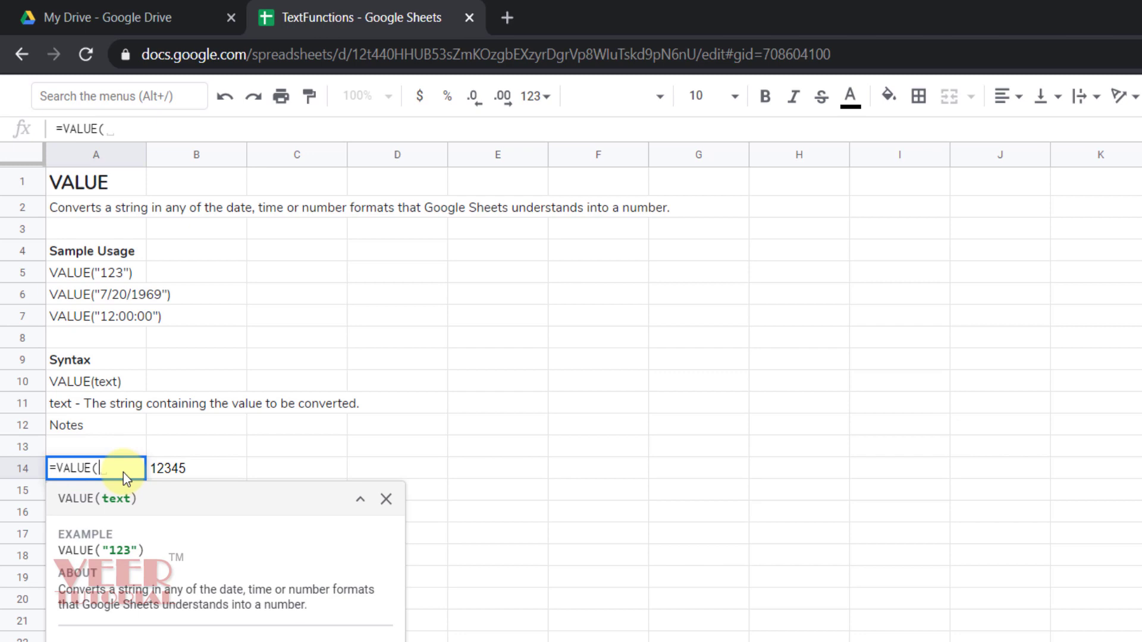
left_click(212, 466)
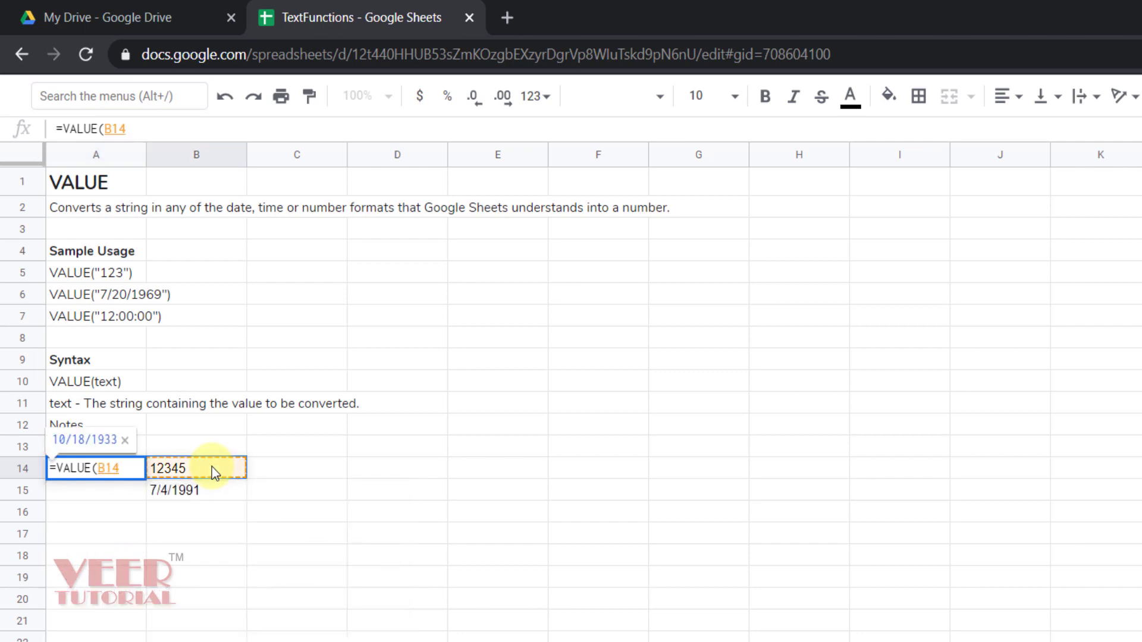
key("Return")
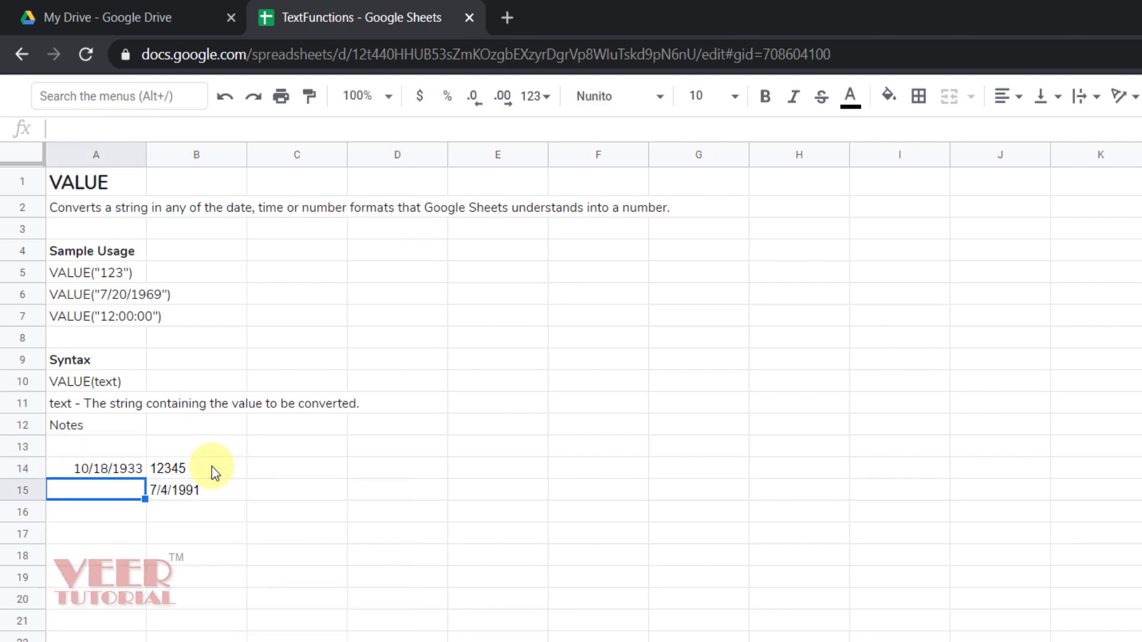
Copy the A14 VALUE formula into A15 so it converts B15.
key("Up")
key("ctrl+c")
key("Down")
key("ctrl+v")
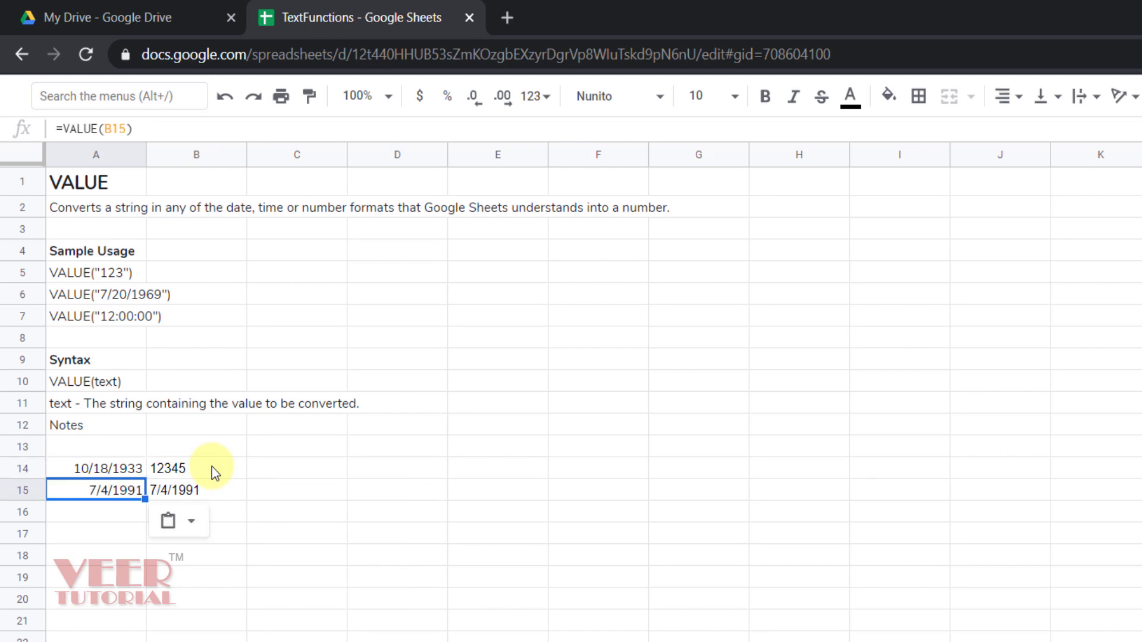
key("Up")
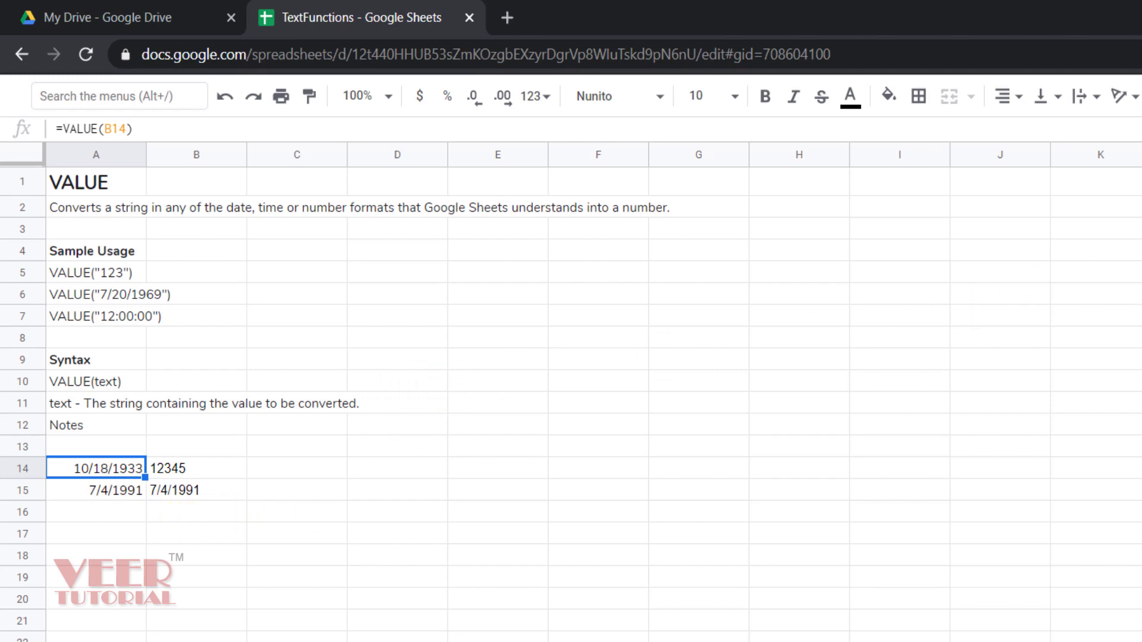
Format A14 as Number, then Automatic, so it displays 12345.
key("ctrl+shift+f")
left_click(268, 128)
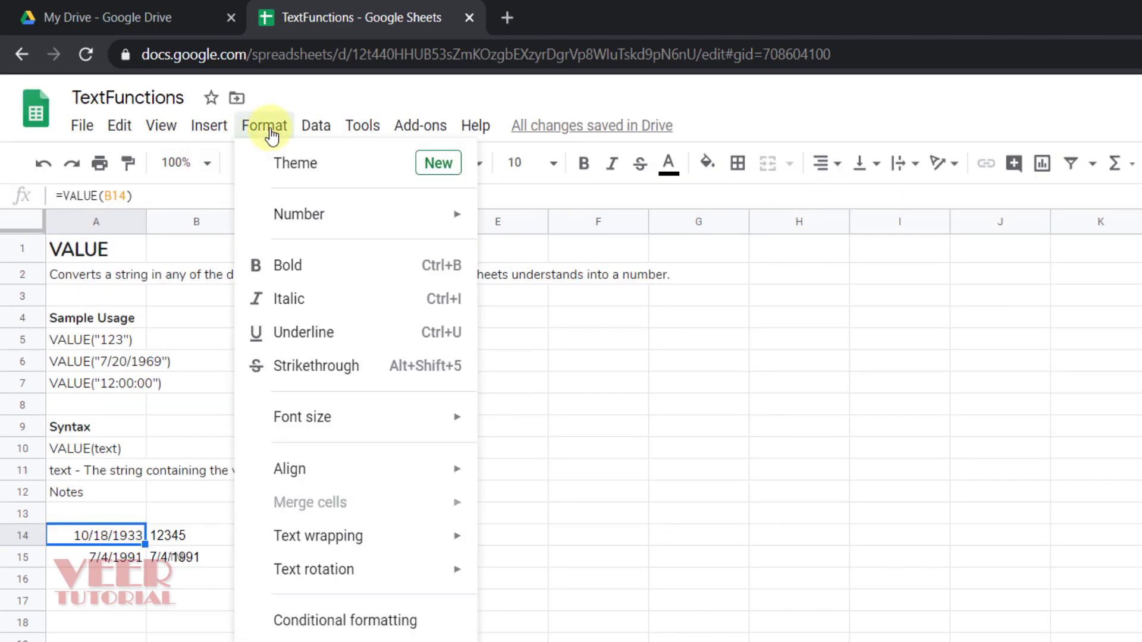
mouse_move(357, 214)
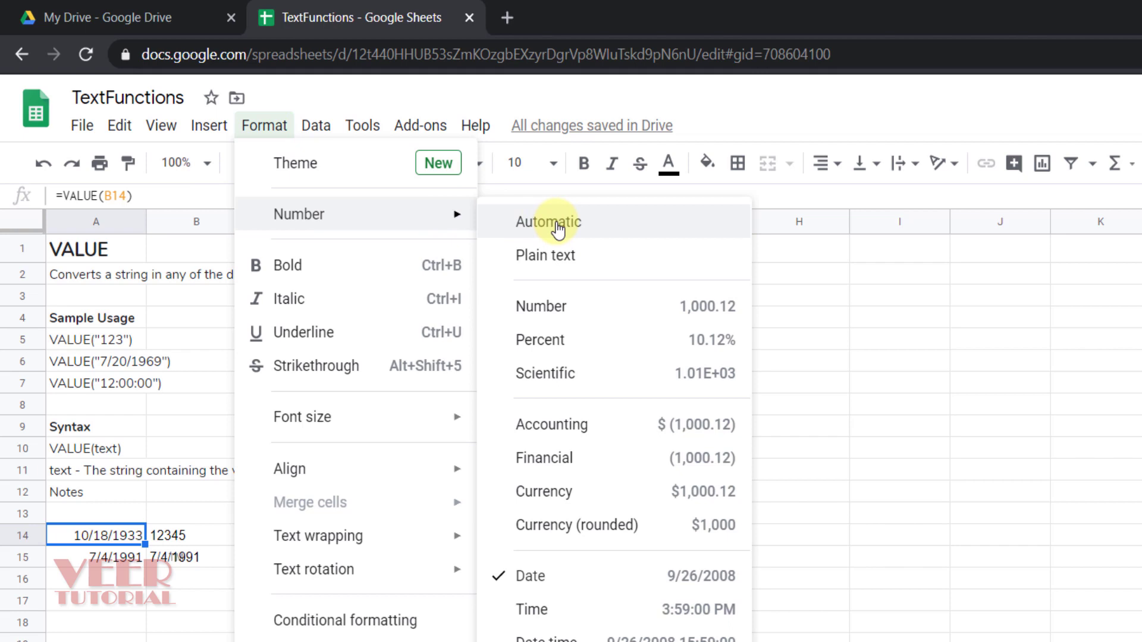
left_click(553, 313)
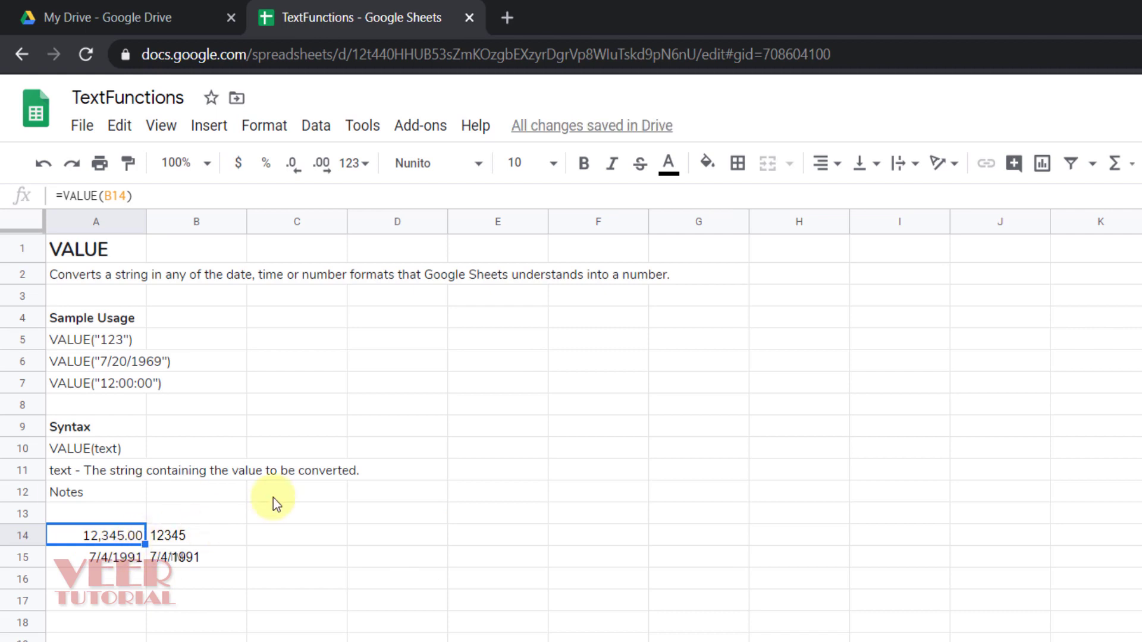
left_click(264, 125)
mouse_move(357, 214)
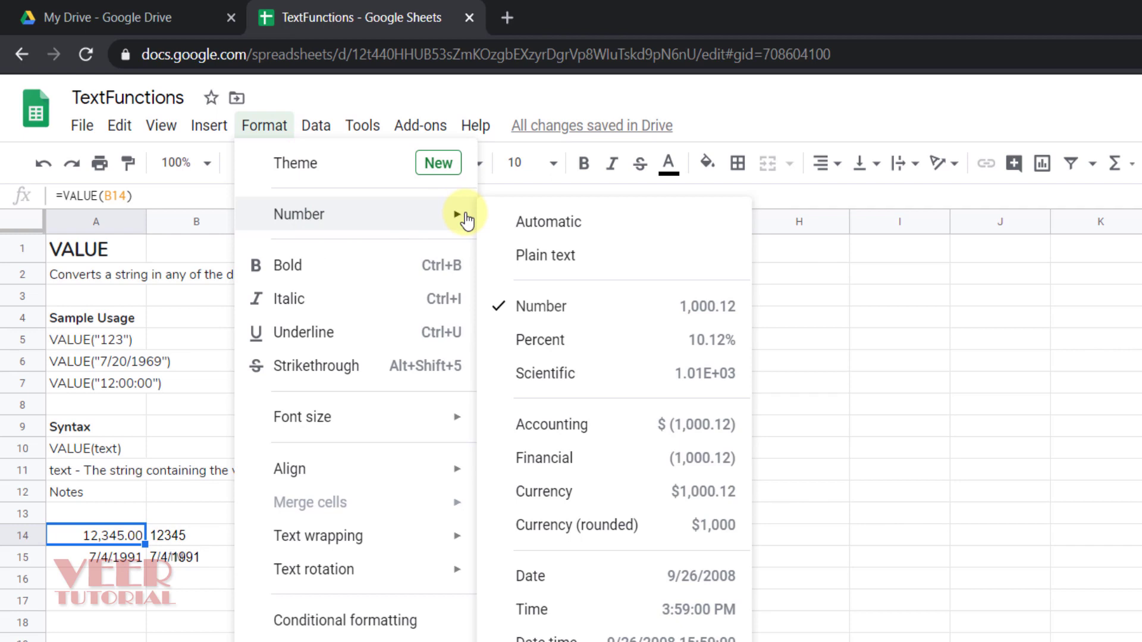
left_click(542, 222)
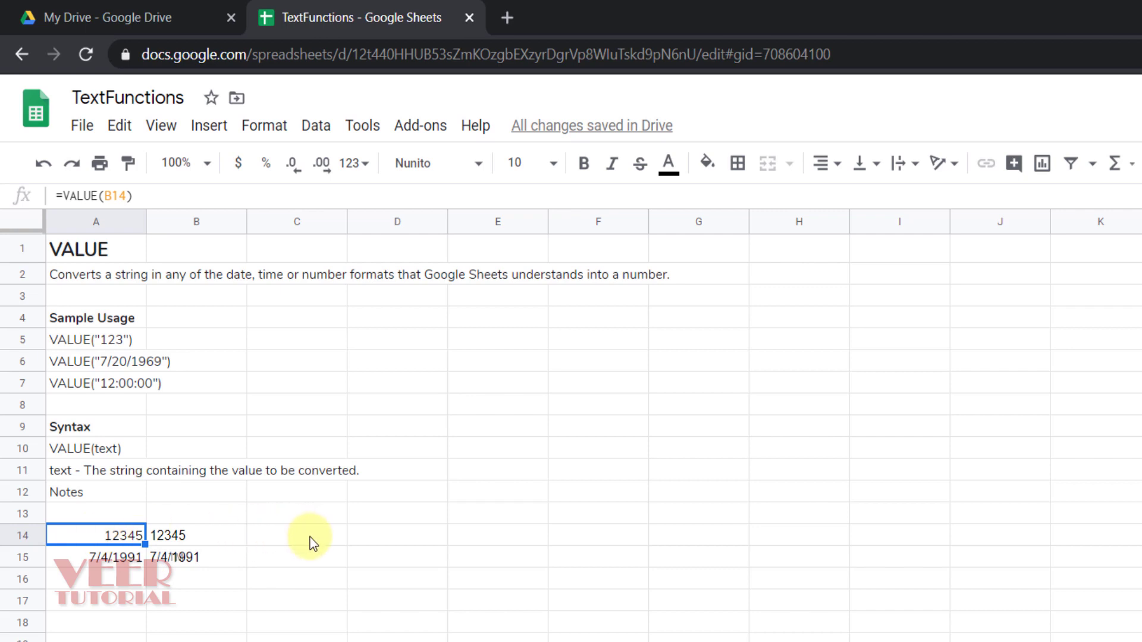
Give A15 Automatic number format so it displays 33423 instead of a date.
key("Down")
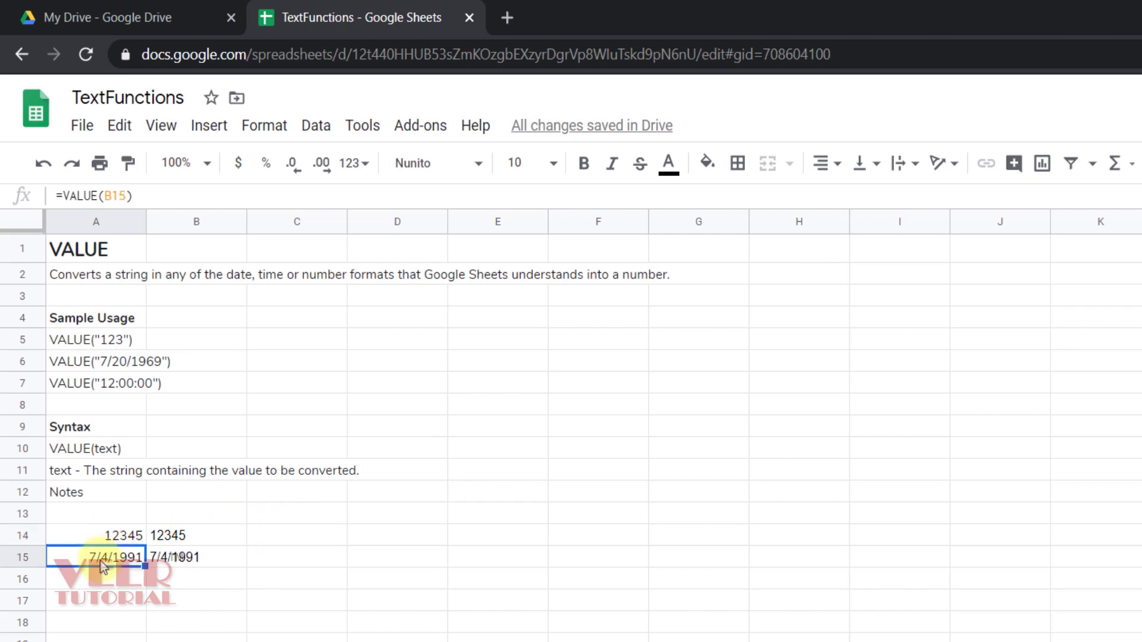
left_click(285, 134)
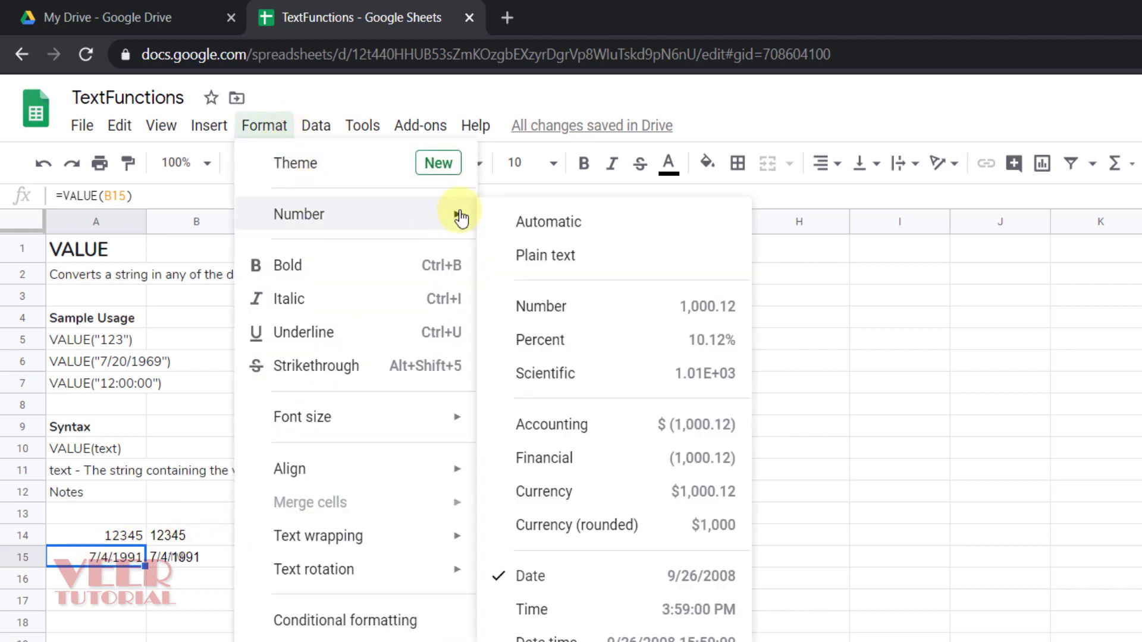
left_click(559, 223)
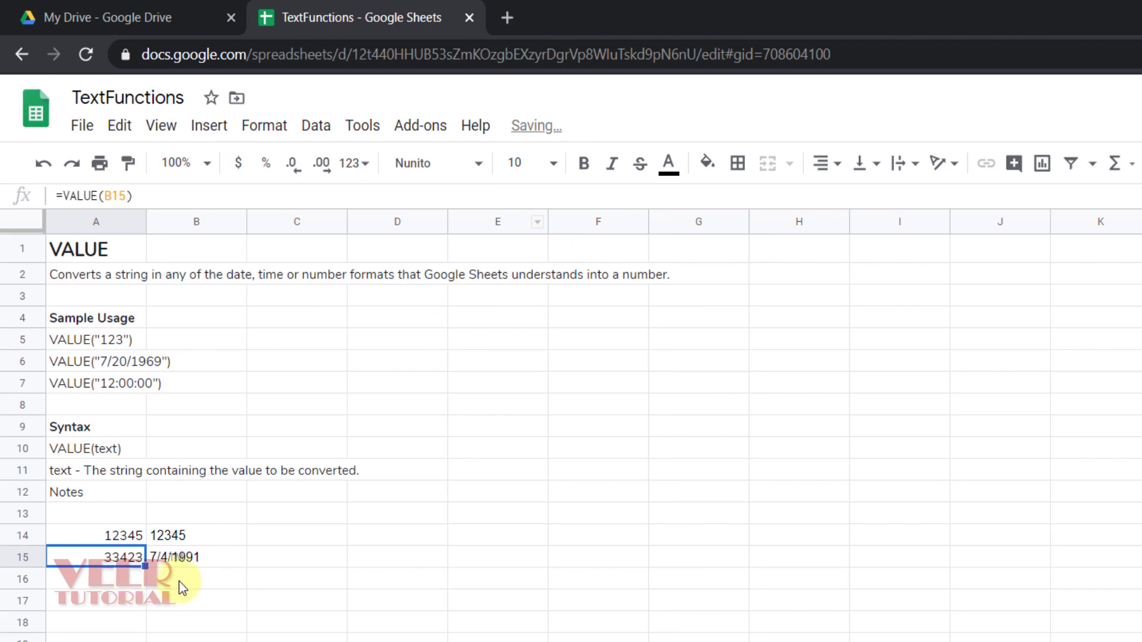